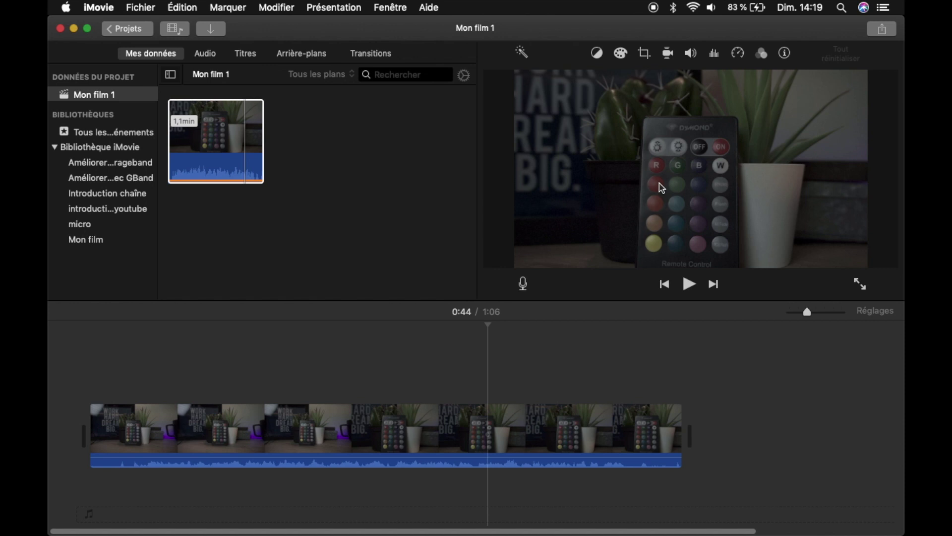
Place a second copy of the source clip above the timeline clip, aligned with its start, and set its overlay to Écran scindé.
drag(211, 117, 81, 371)
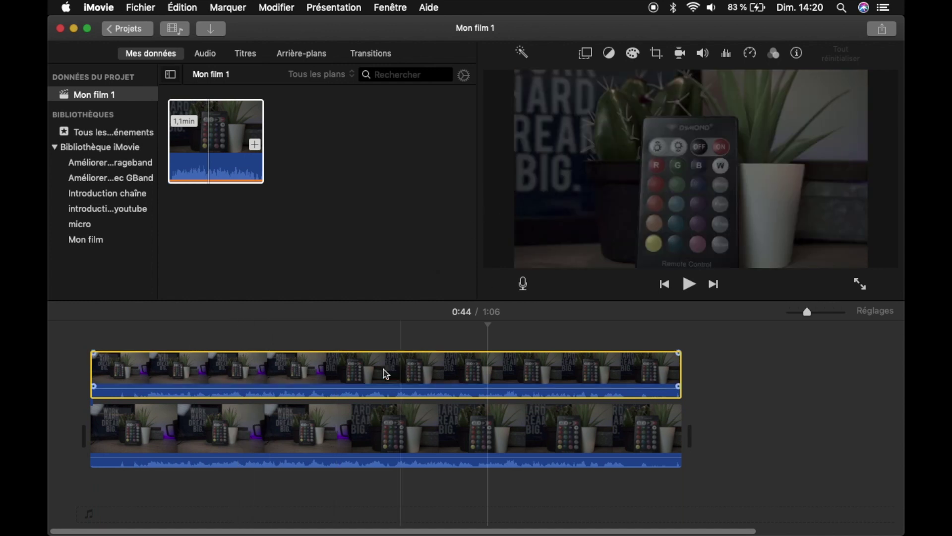
click(355, 374)
click(585, 54)
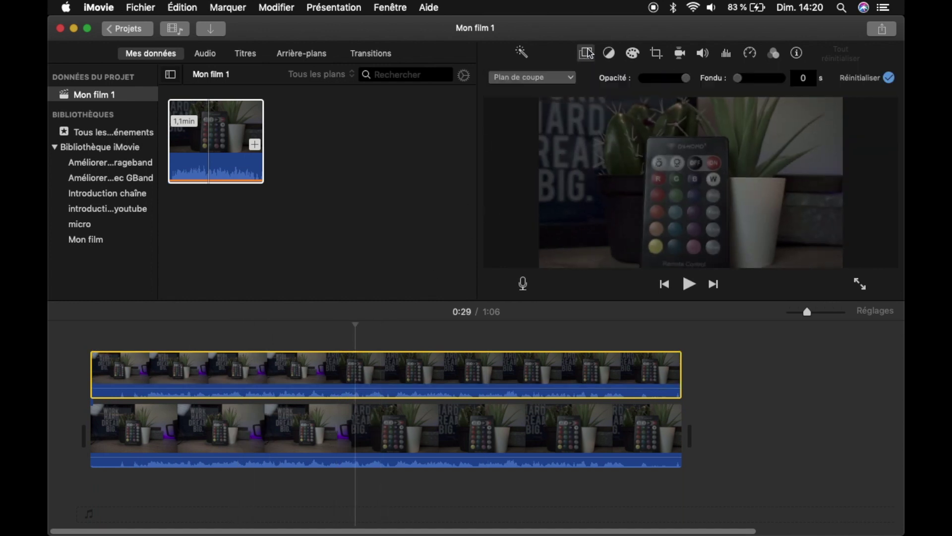
click(564, 78)
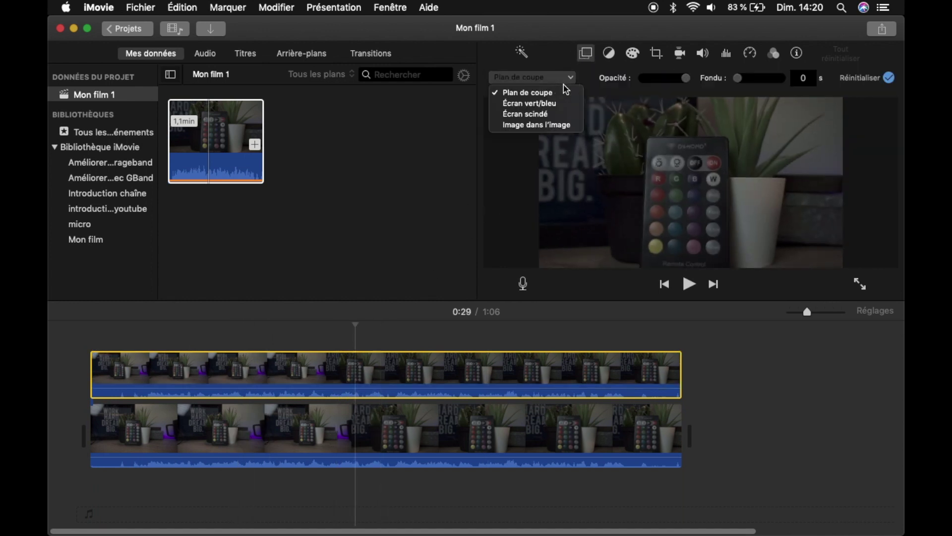
click(528, 114)
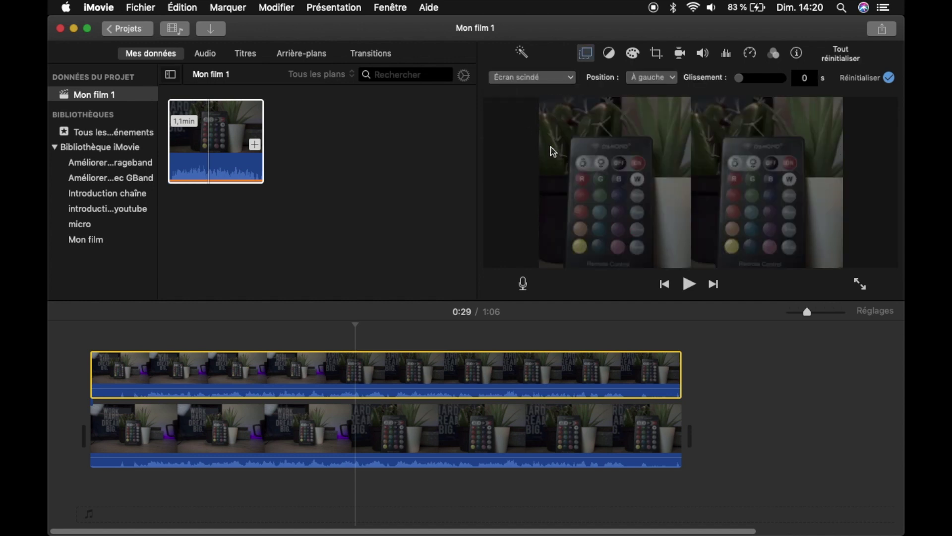
Colour-correct the lower timeline clip by slightly raising its brightness and adjusting its contrast.
click(451, 441)
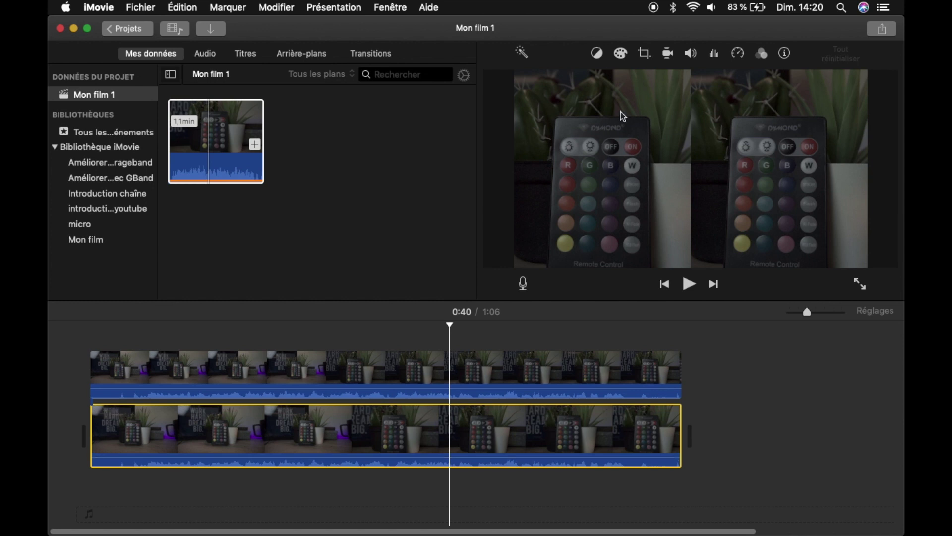
click(622, 54)
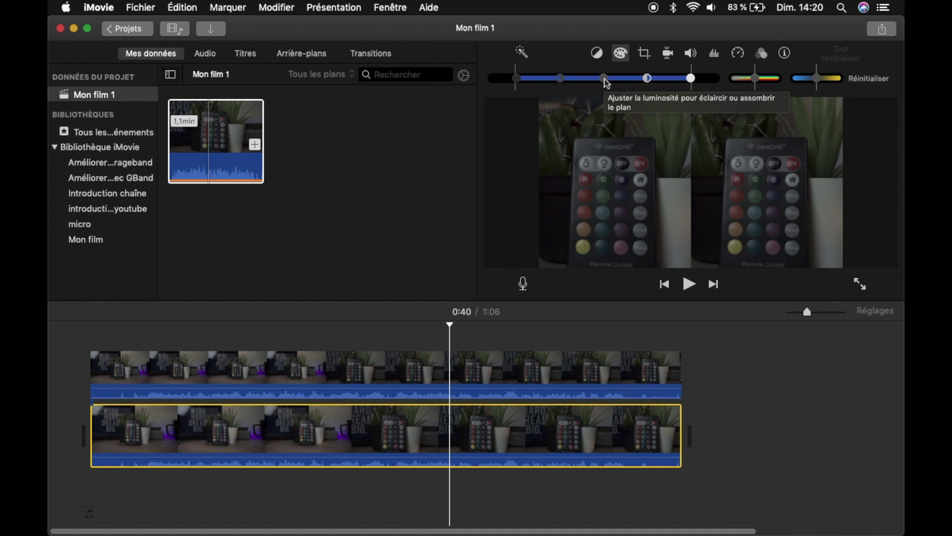
mouse_move(605, 79)
mouse_down()
mouse_move(642, 86)
mouse_move(585, 88)
mouse_move(604, 83)
mouse_up()
click(866, 81)
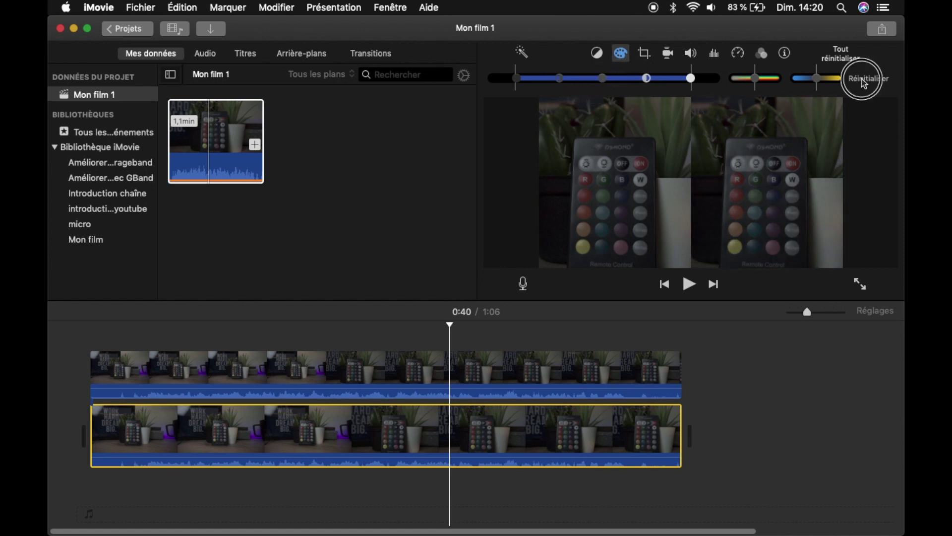
drag(608, 85, 613, 84)
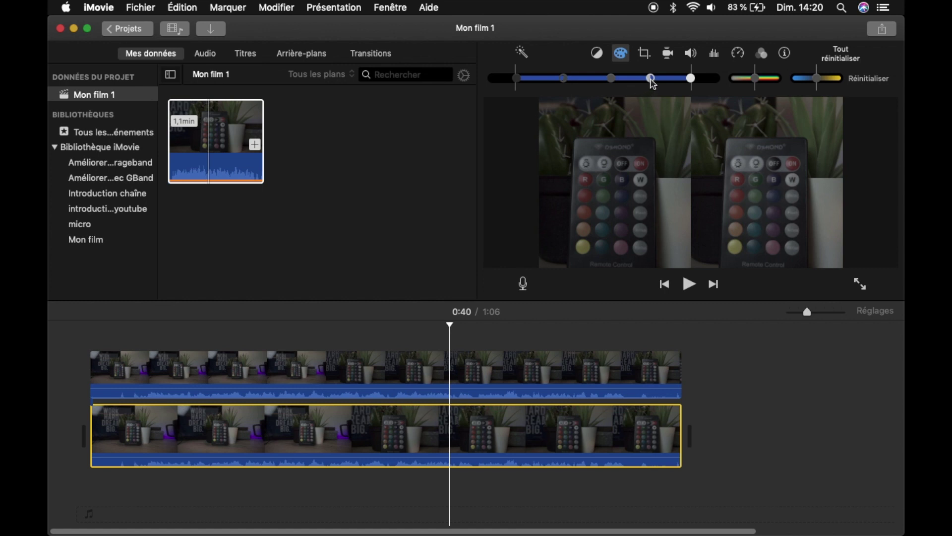
mouse_move(566, 81)
mouse_down()
mouse_move(575, 85)
mouse_move(559, 85)
mouse_move(571, 85)
mouse_up()
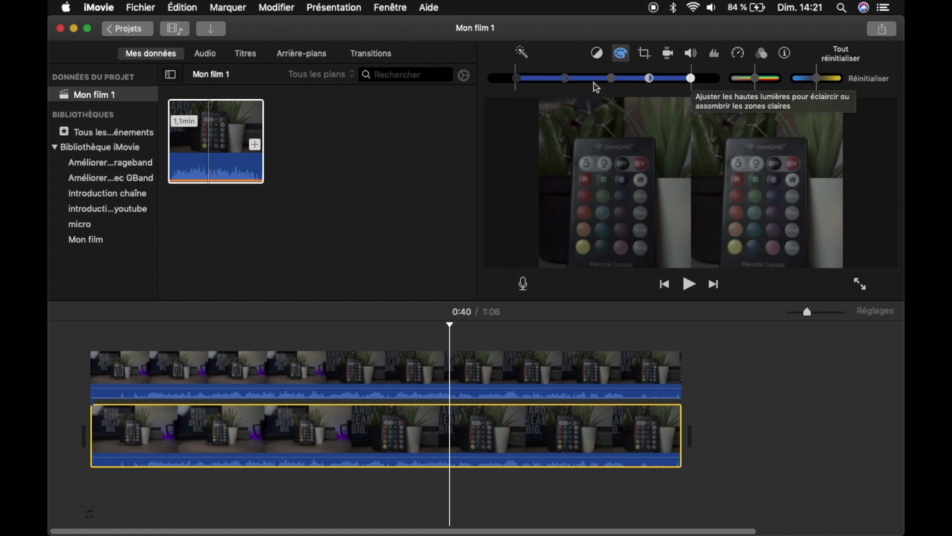
Lighten the lower clip's shadows and slightly lower its highlights.
mouse_move(516, 79)
mouse_down()
mouse_move(589, 84)
mouse_move(496, 85)
mouse_move(528, 85)
mouse_up()
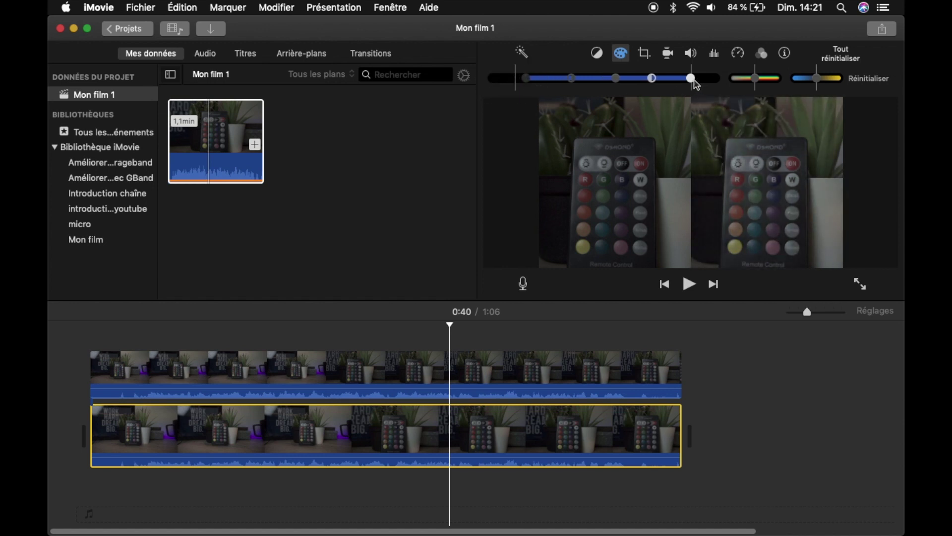
drag(694, 84, 589, 87)
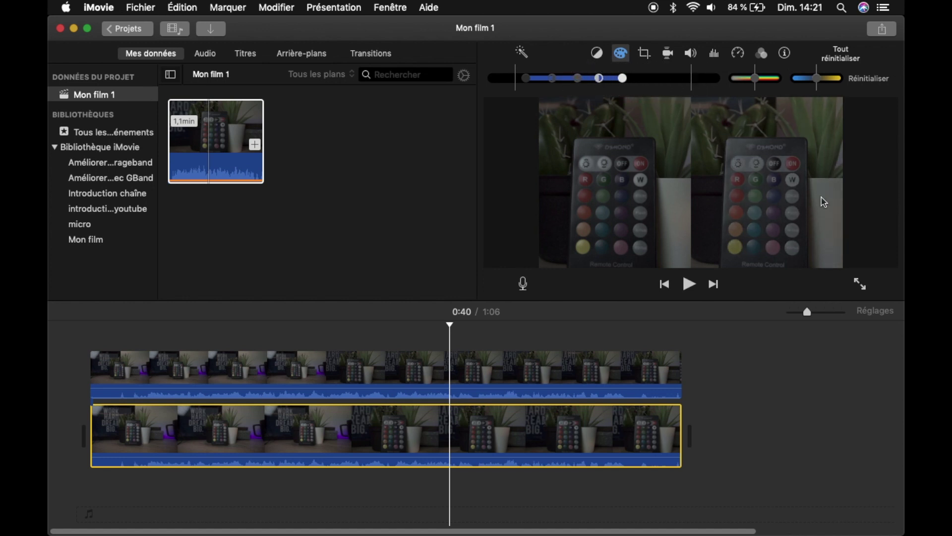
click(623, 79)
drag(625, 84, 683, 85)
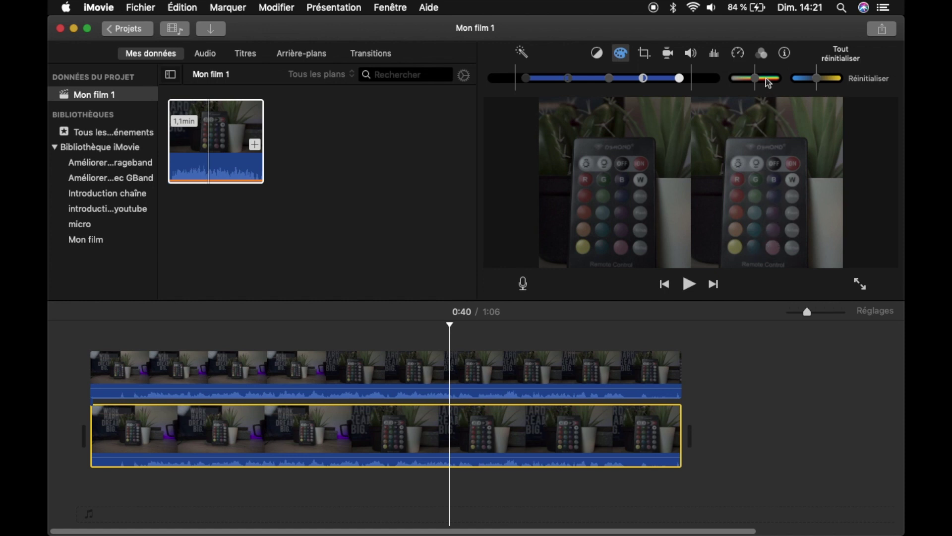
Increase the lower clip's saturation and fine-tune its highlights and contrast, checking the split-screen comparison at 0:02 and 0:11.
mouse_move(757, 81)
mouse_down()
mouse_move(792, 81)
mouse_move(768, 85)
mouse_up()
drag(681, 83, 686, 83)
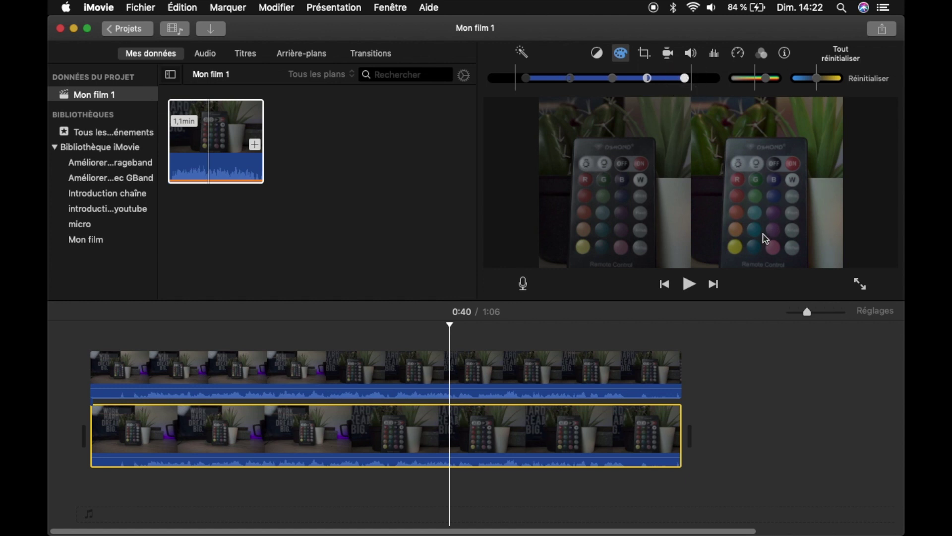
click(613, 79)
drag(647, 79, 617, 82)
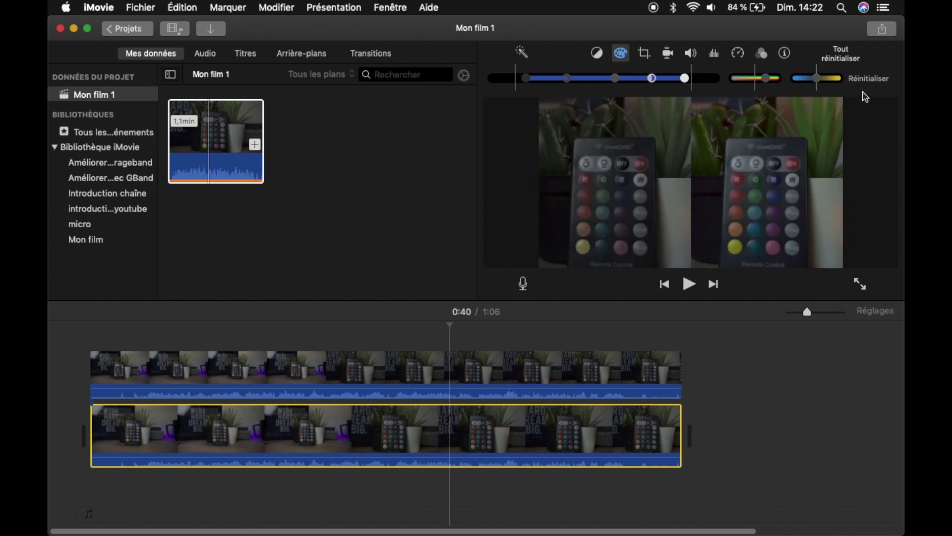
click(110, 358)
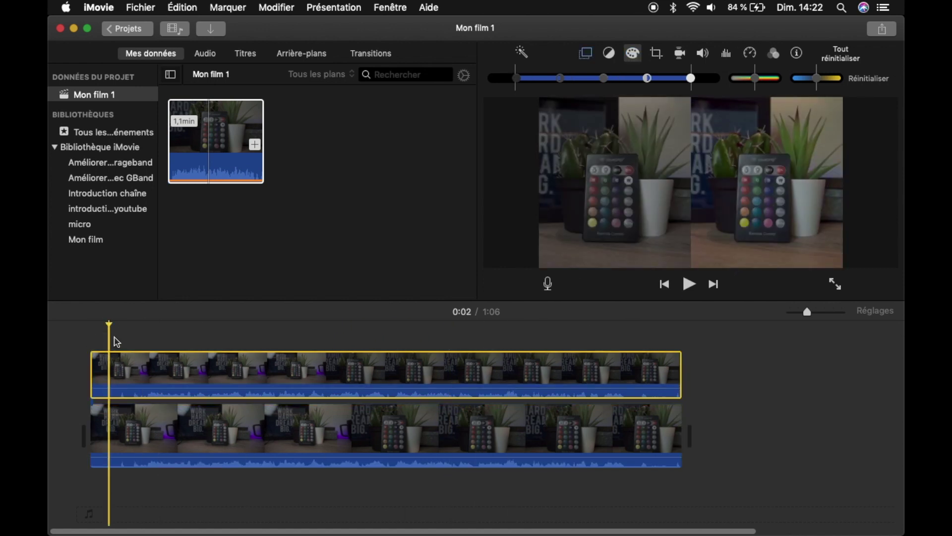
click(189, 322)
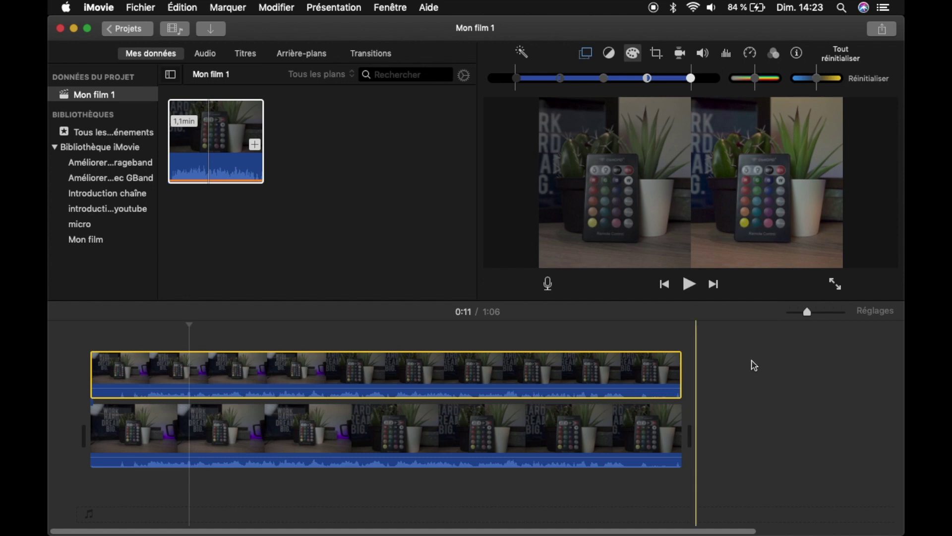
Append another copy of the source clip to the end of the timeline and copy the colour-corrected clip.
drag(232, 144, 715, 370)
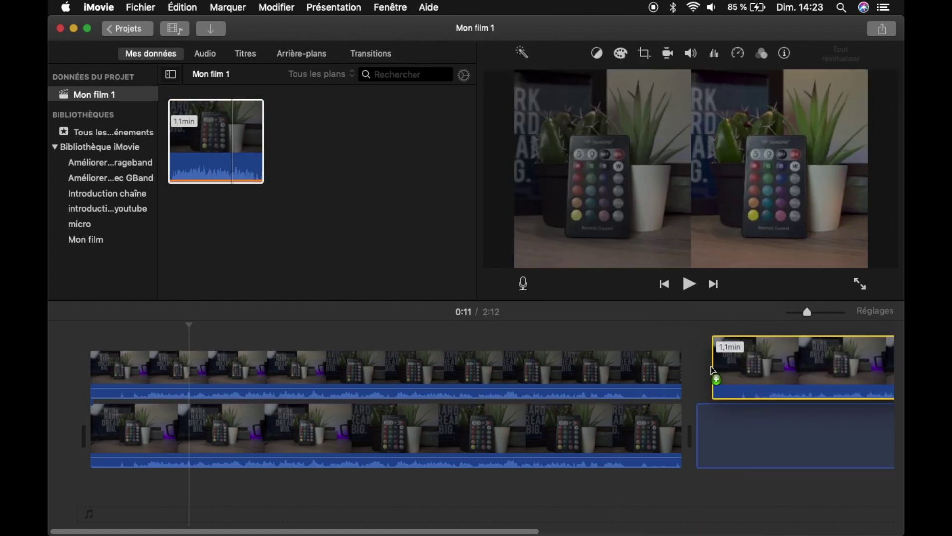
click(548, 414)
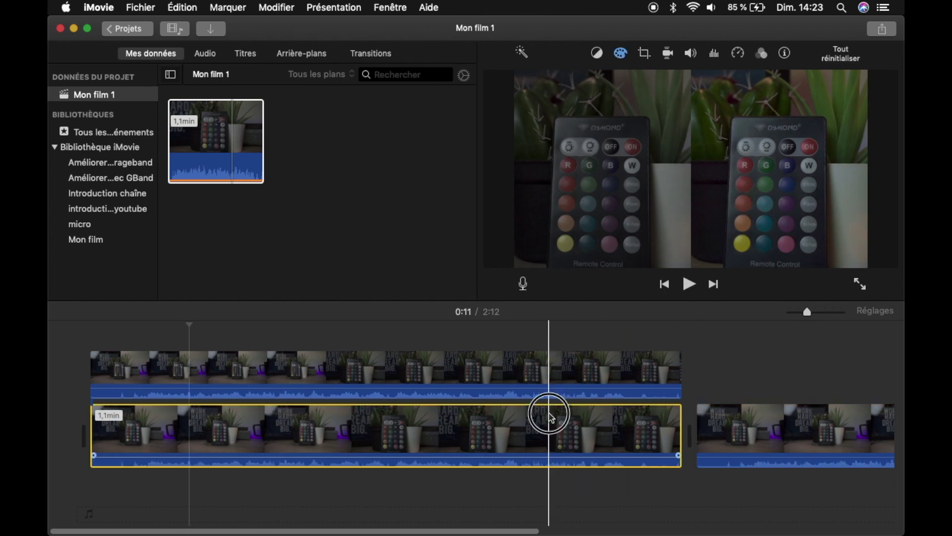
right_click(512, 432)
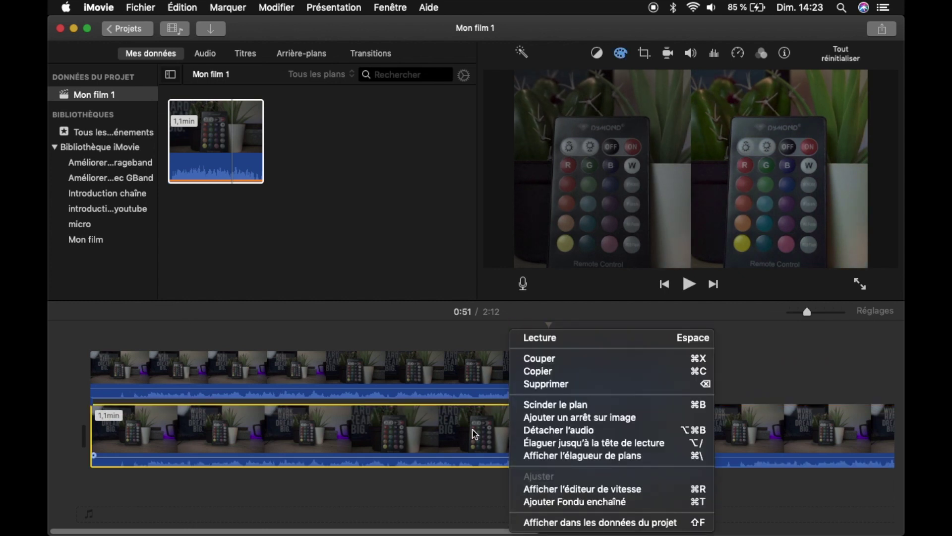
click(541, 371)
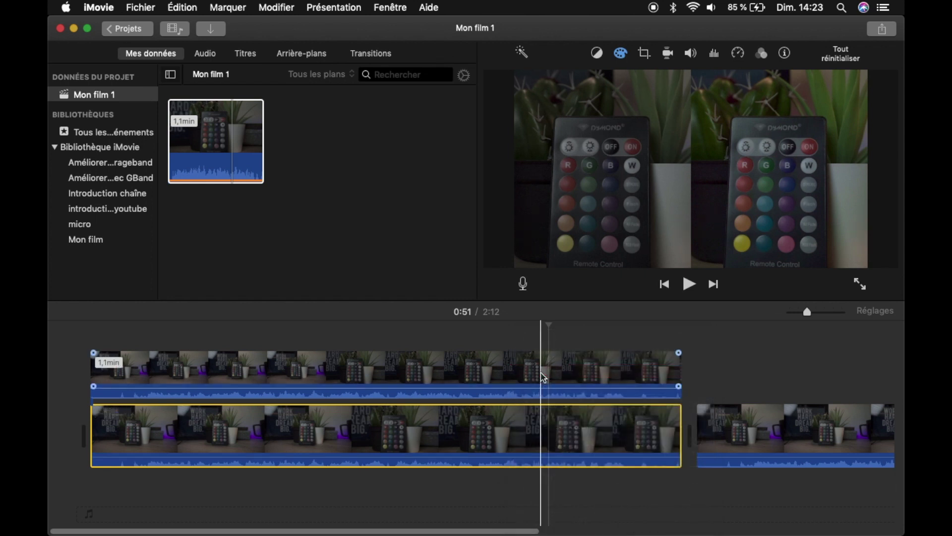
Delete the split-screen overlay clip above the corrected clip.
click(755, 429)
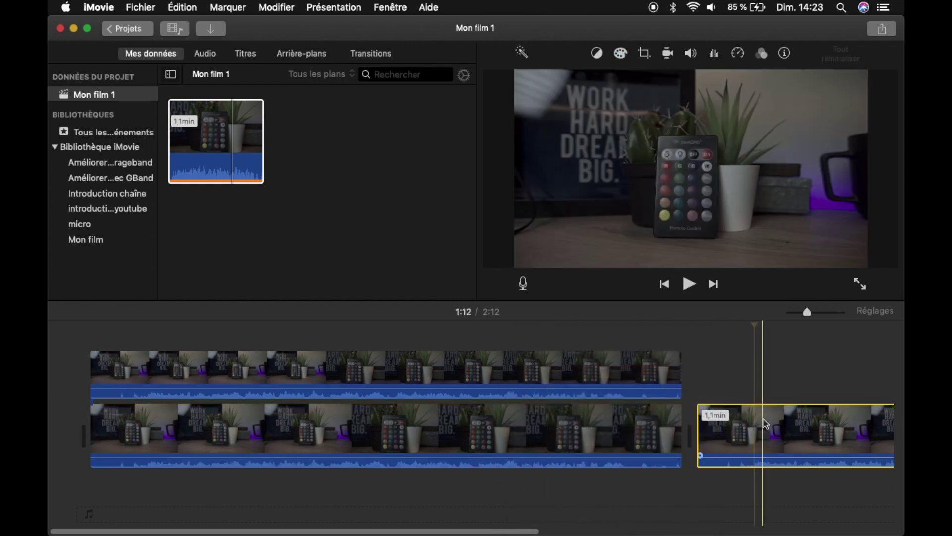
click(604, 429)
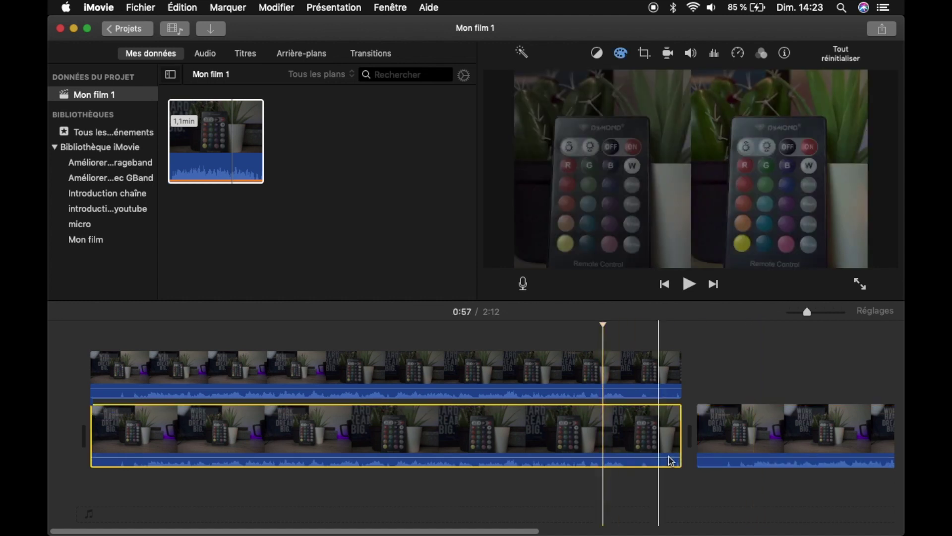
click(744, 448)
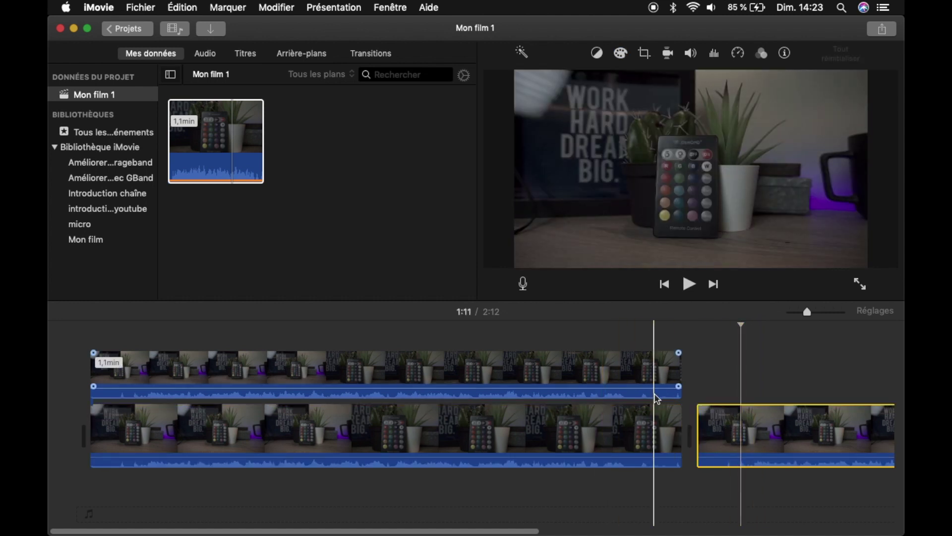
click(638, 379)
key(Delete)
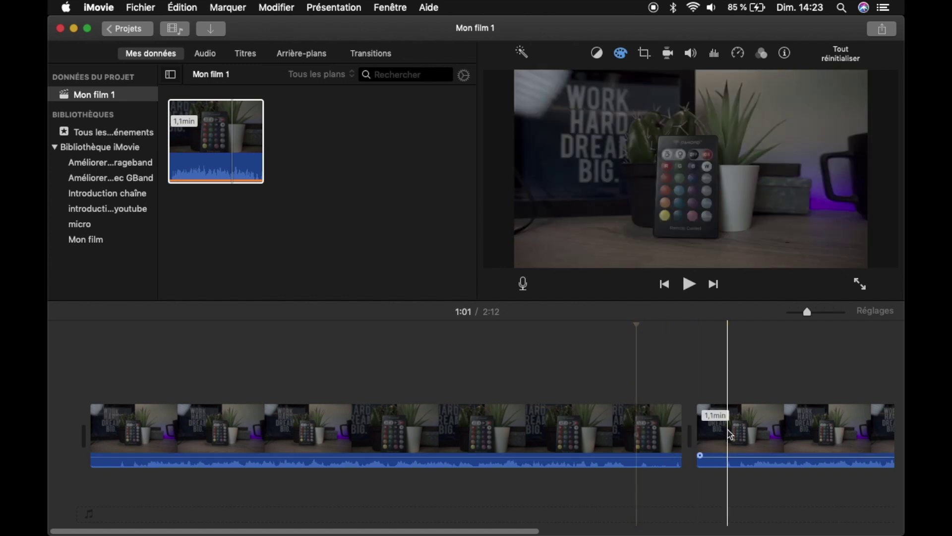
Paste only the copied Étalonnage des couleurs settings onto the appended clip and compare it with the first clip.
click(731, 435)
click(172, 11)
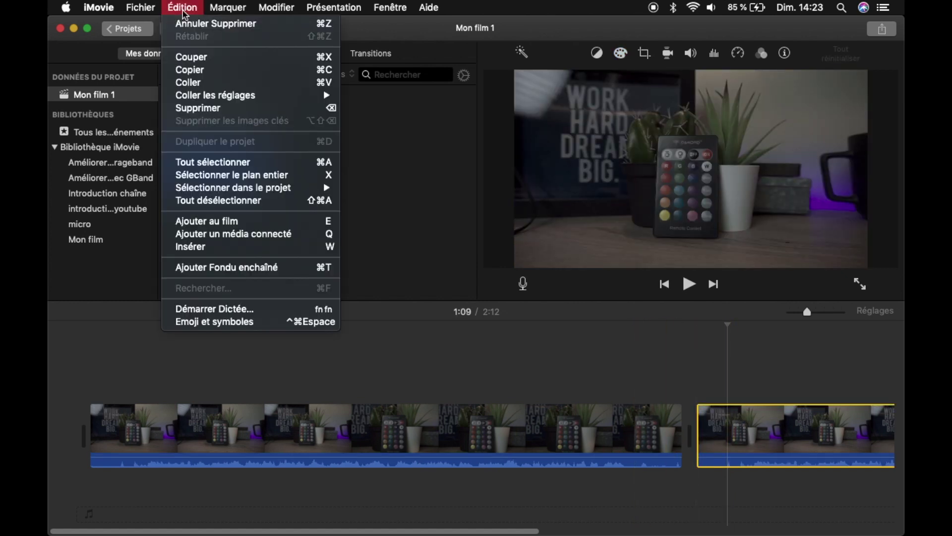
mouse_move(238, 97)
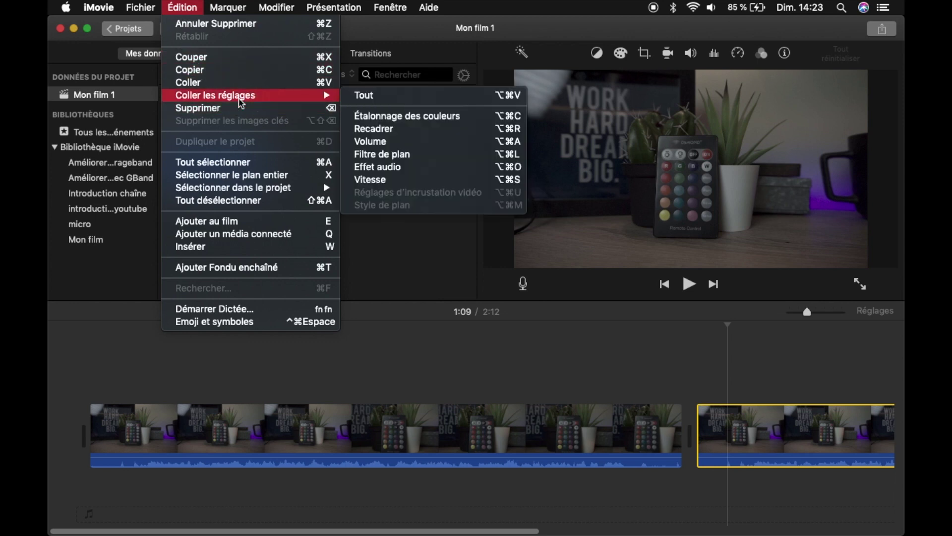
click(418, 121)
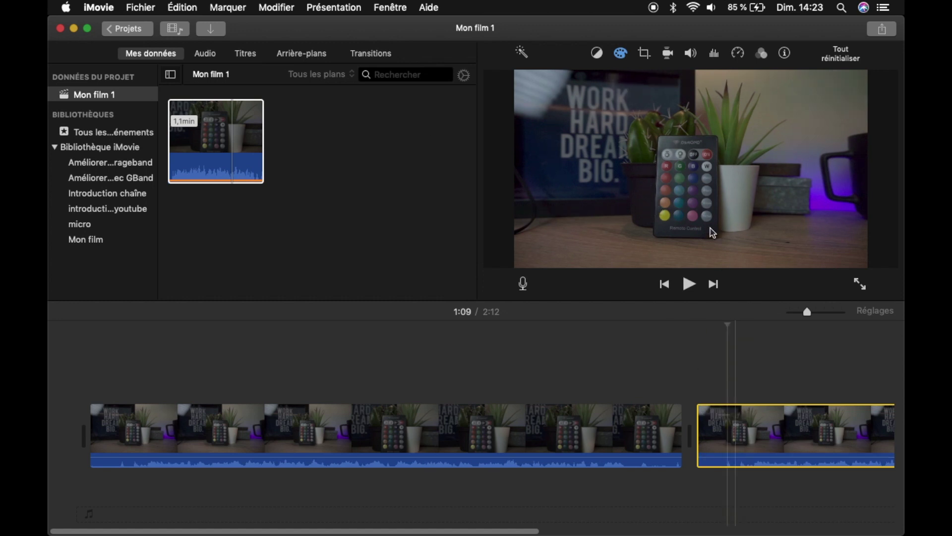
click(616, 421)
click(743, 431)
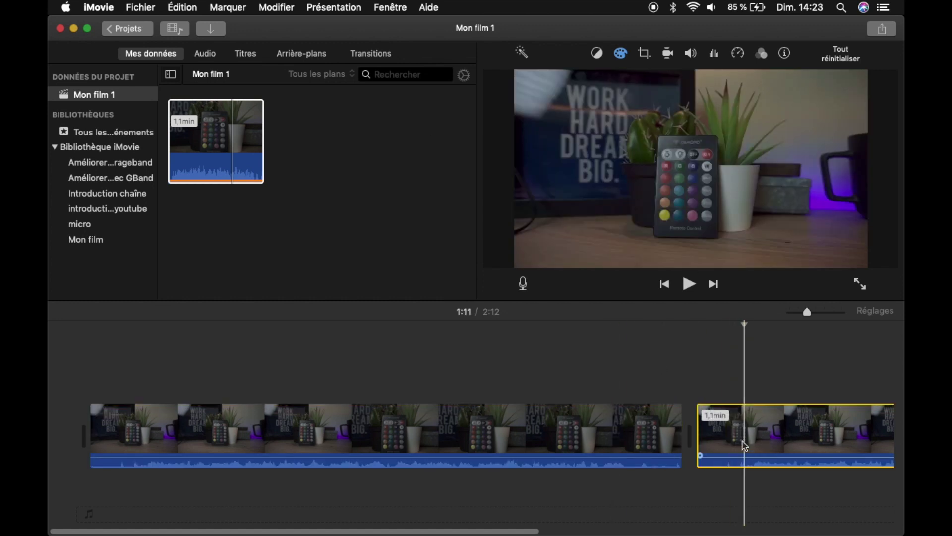